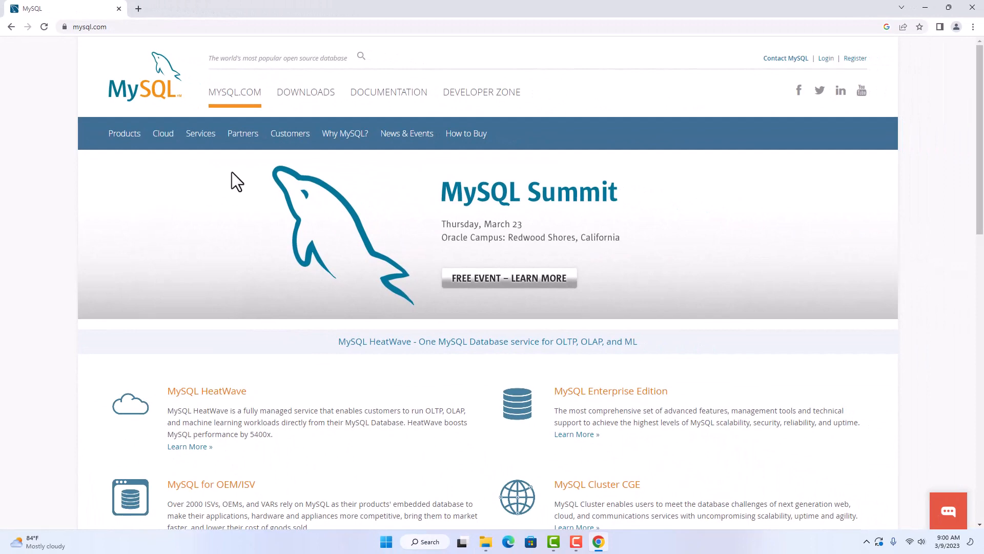
- Open the MySQL Installer for Windows page from the MySQL Community (GPL) Downloads section of the website
left_click(304, 95)
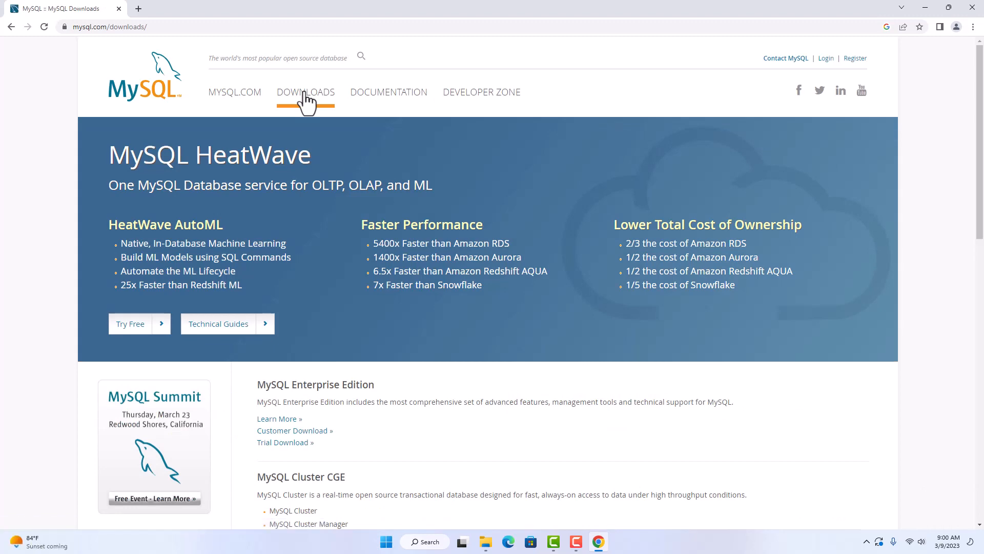
scroll(330, 150, "down", 7)
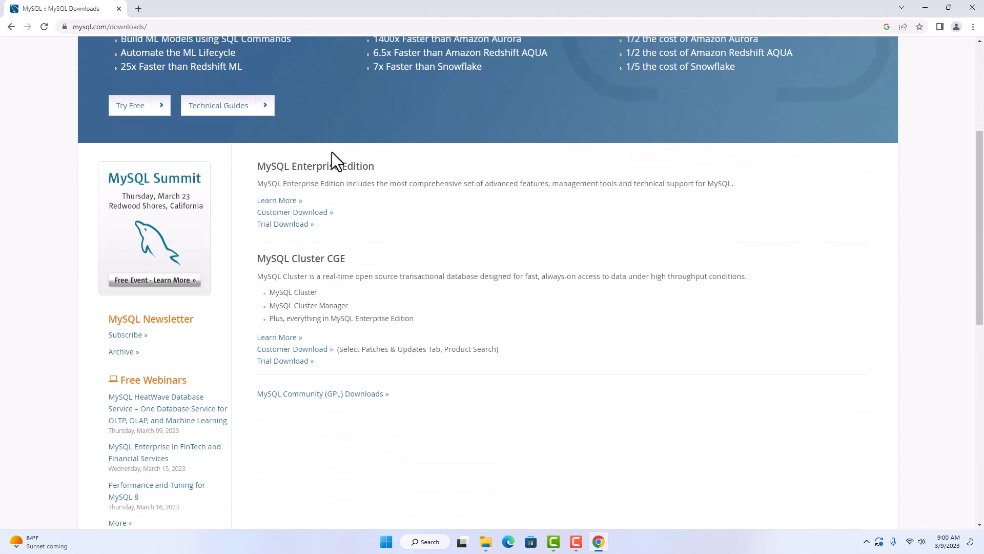
scroll(331, 152, "down", 1)
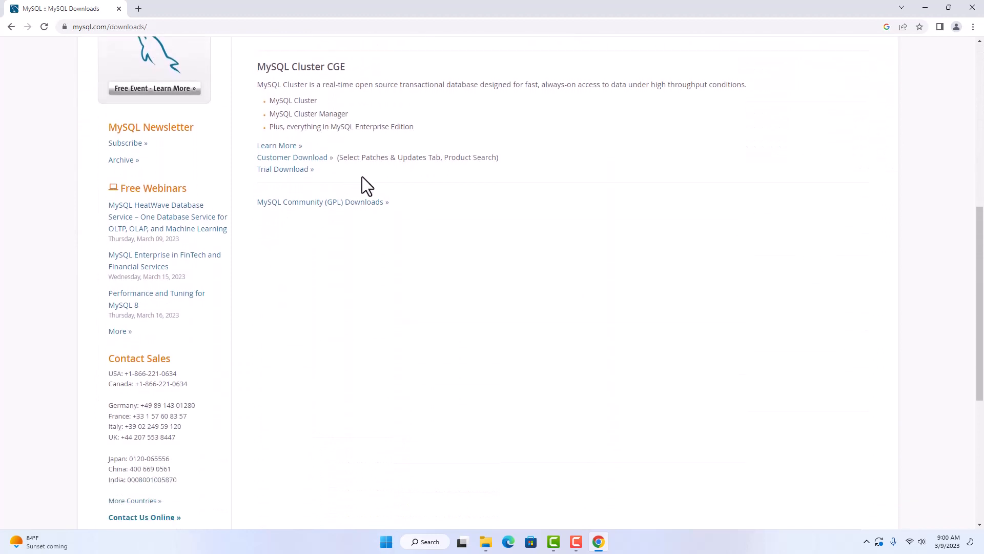
left_click(332, 208)
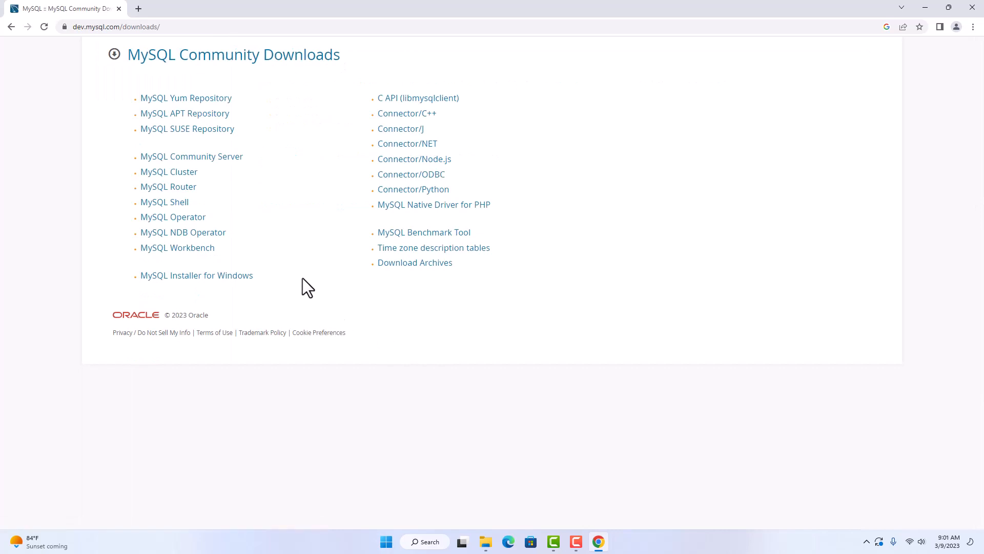
left_click(228, 279)
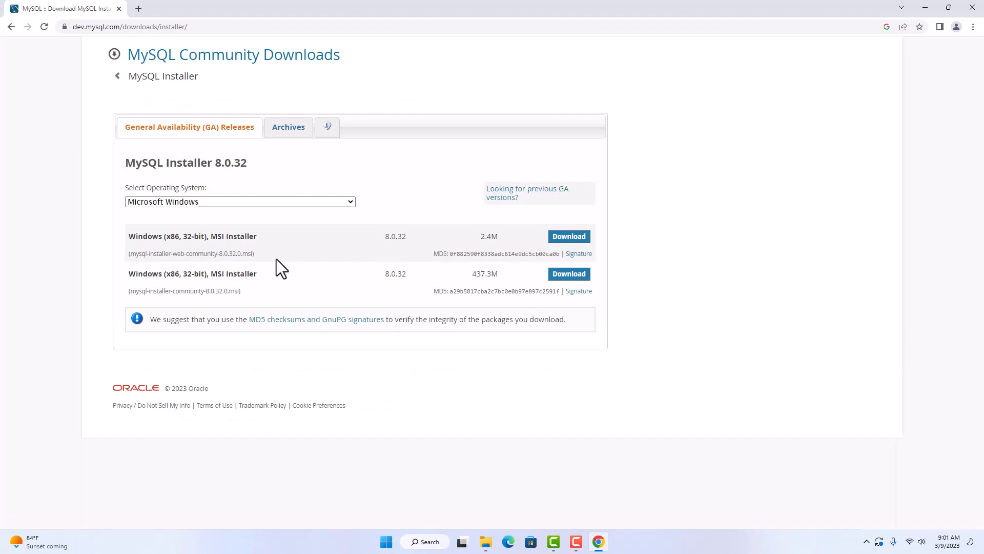
- Download the 437.3M MSI installer (mysql-installer-community-8.0.32.0.msi) for Microsoft Windows without logging in or signing up
left_click(350, 201)
left_click(312, 219)
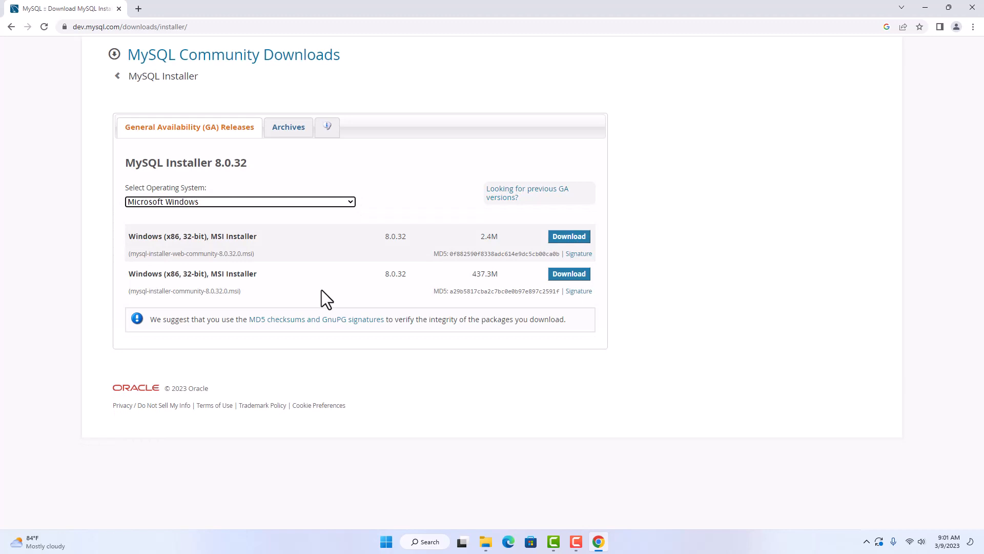
left_click(569, 281)
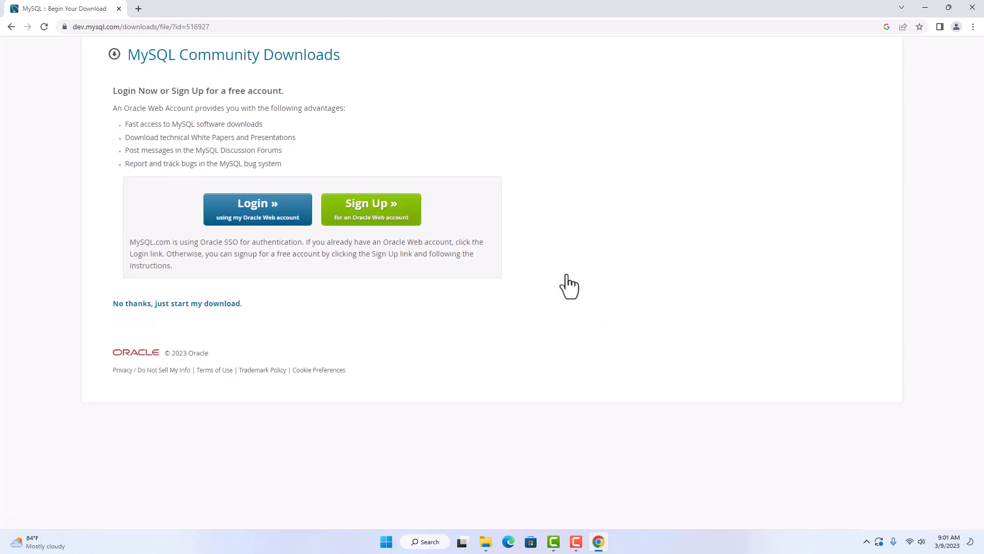
left_click(191, 306)
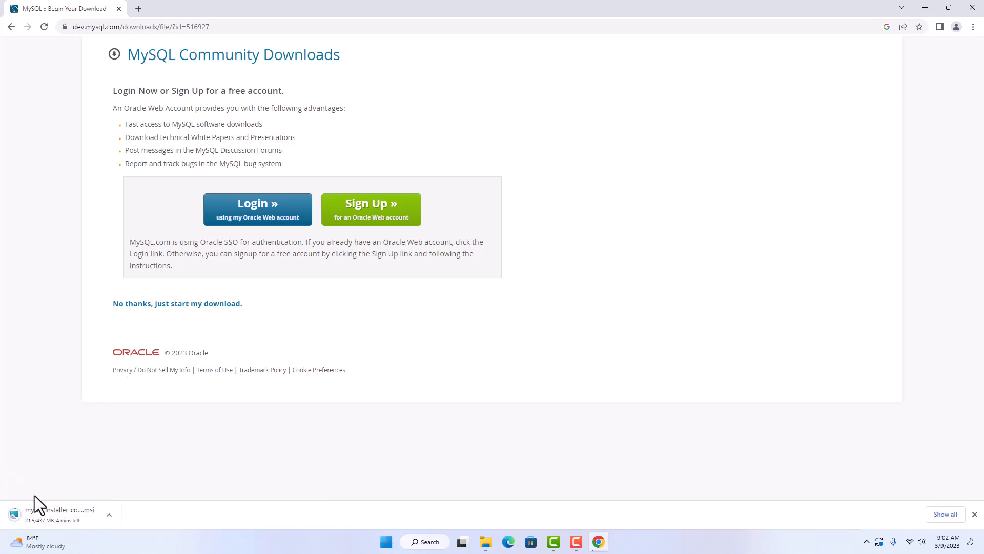
- Minimize the browser, launch the MySQL installer file from the desktop and proceed with the Custom setup type
left_click(926, 8)
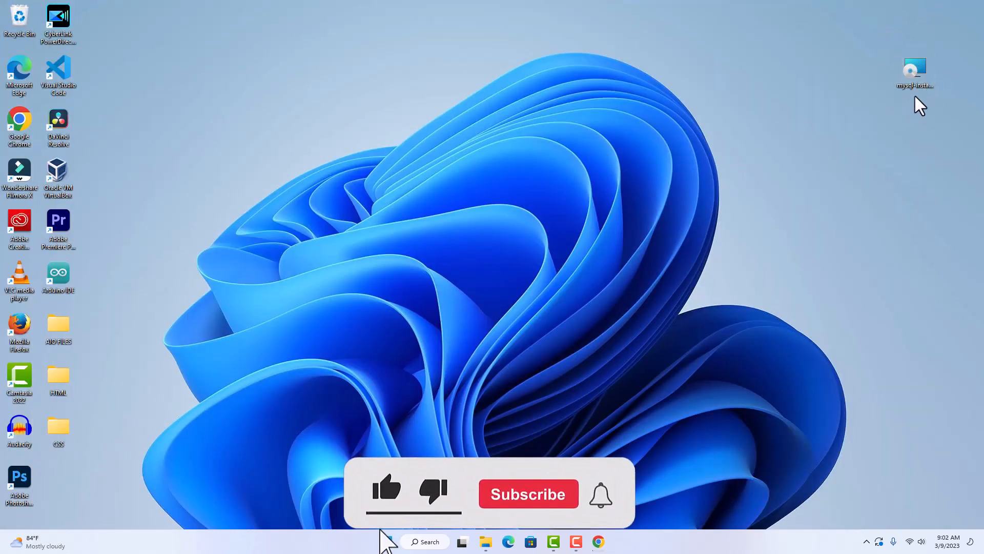
double_click(916, 69)
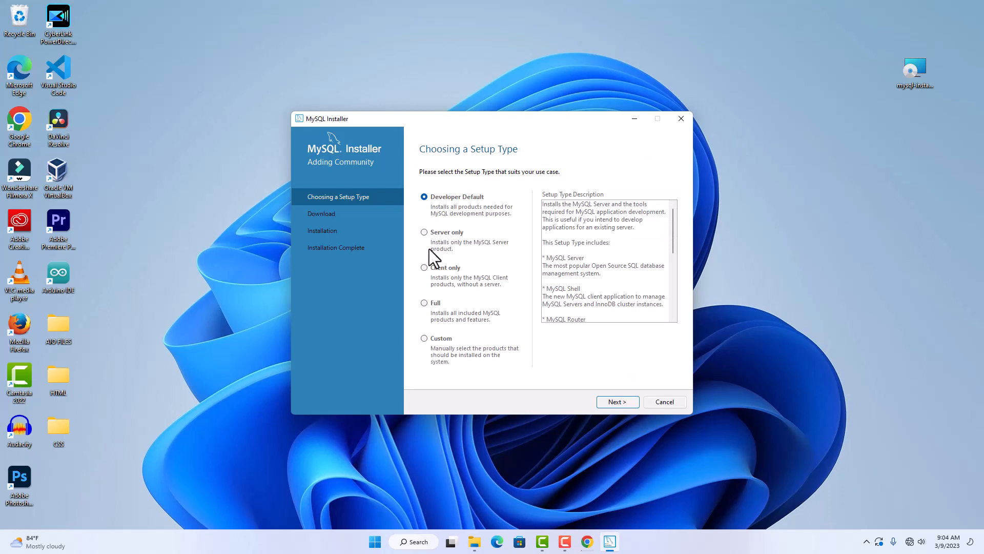
left_click(424, 339)
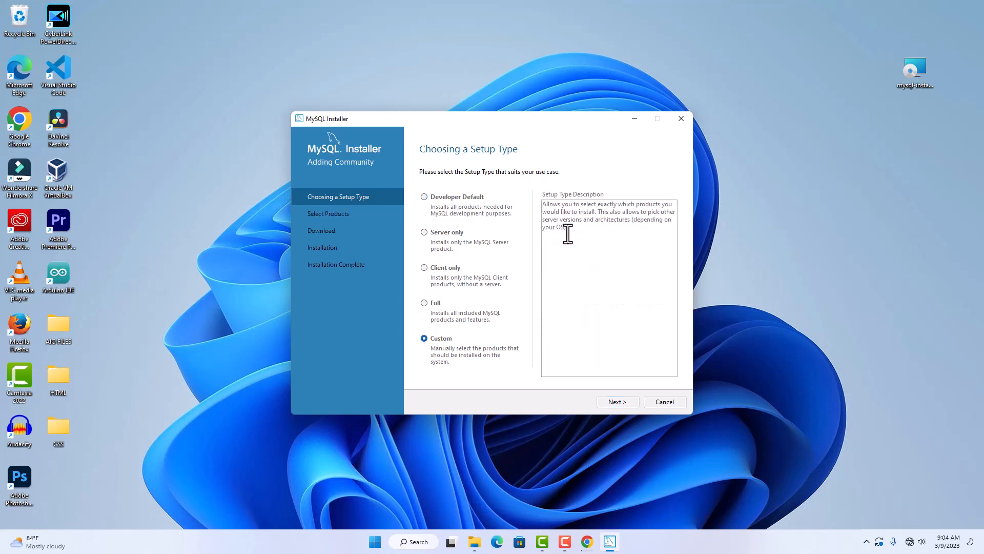
left_click(618, 402)
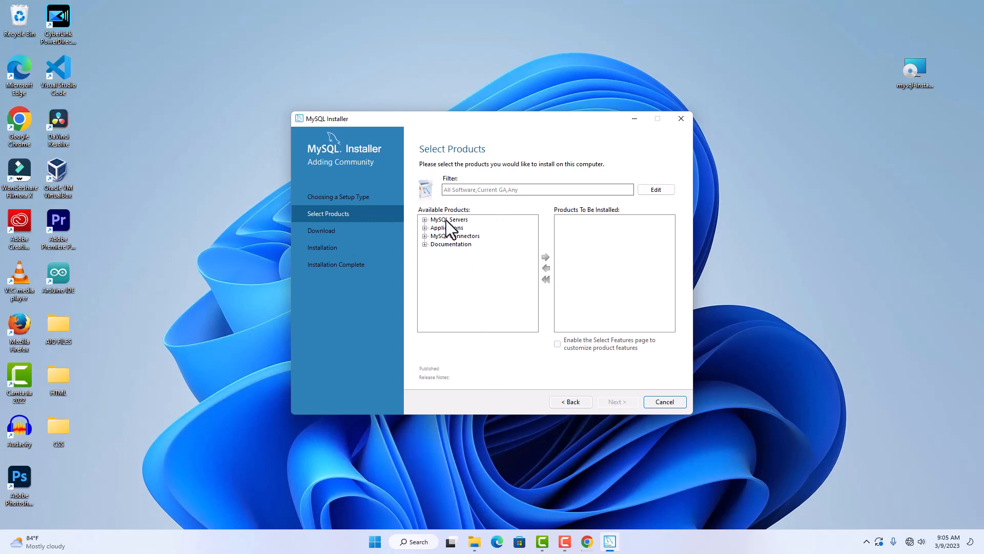
- Add MySQL Server 8.0.30 - X64 to the products to be installed
left_click(424, 219)
left_click(434, 228)
double_click(476, 235)
left_click(487, 244)
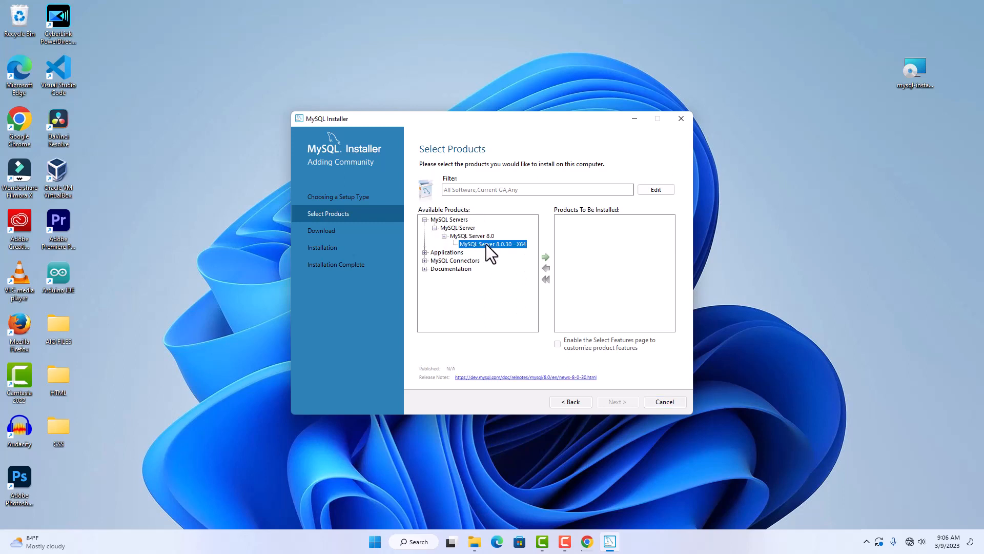
left_click(545, 257)
- Add MySQL Workbench 8.0.30 - X64 from the Applications category to the products to be installed
left_click(424, 252)
left_click(434, 260)
double_click(492, 269)
left_click(485, 277)
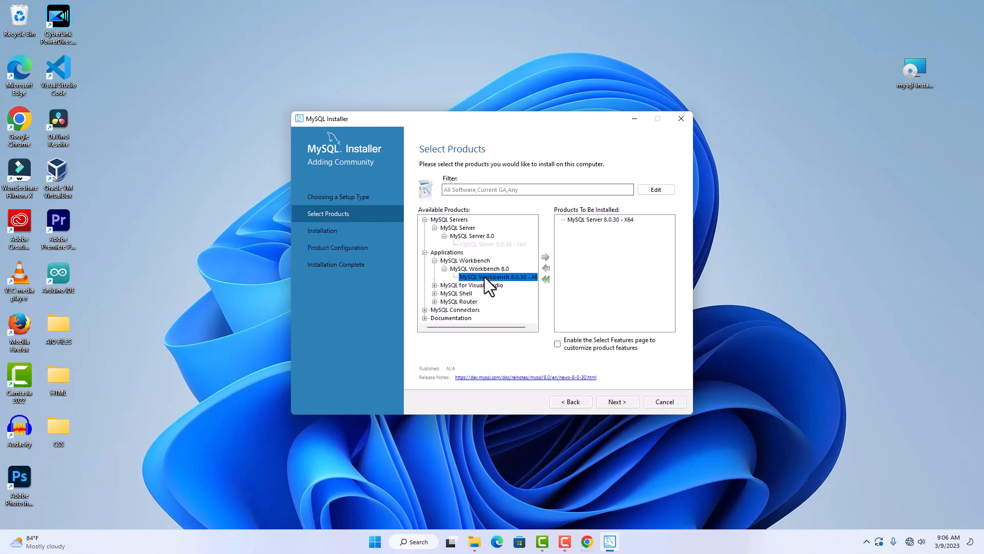
left_click(546, 258)
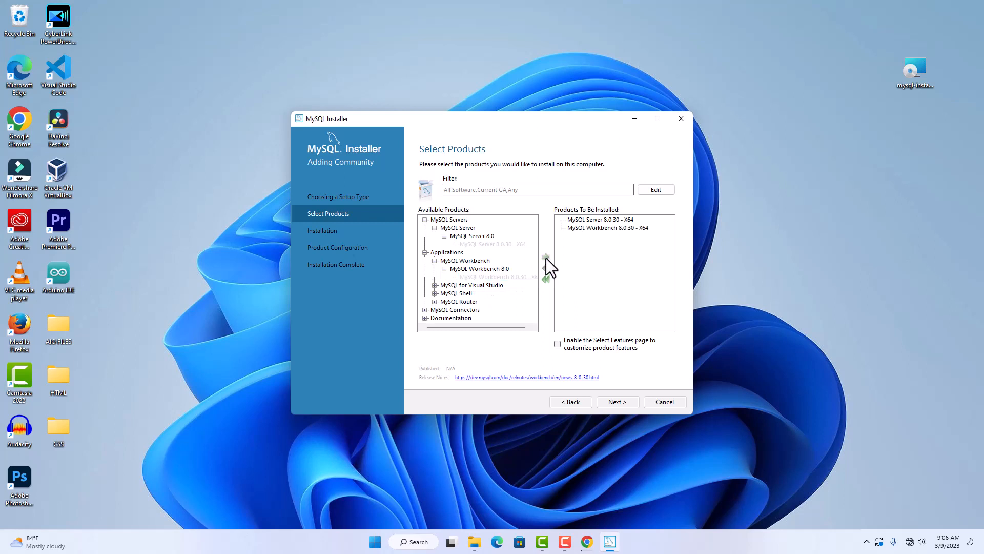
- Add MySQL Shell 8.0.30 - X64 from the Applications category to the products to be installed
left_click(434, 293)
left_click(444, 302)
left_click(481, 309)
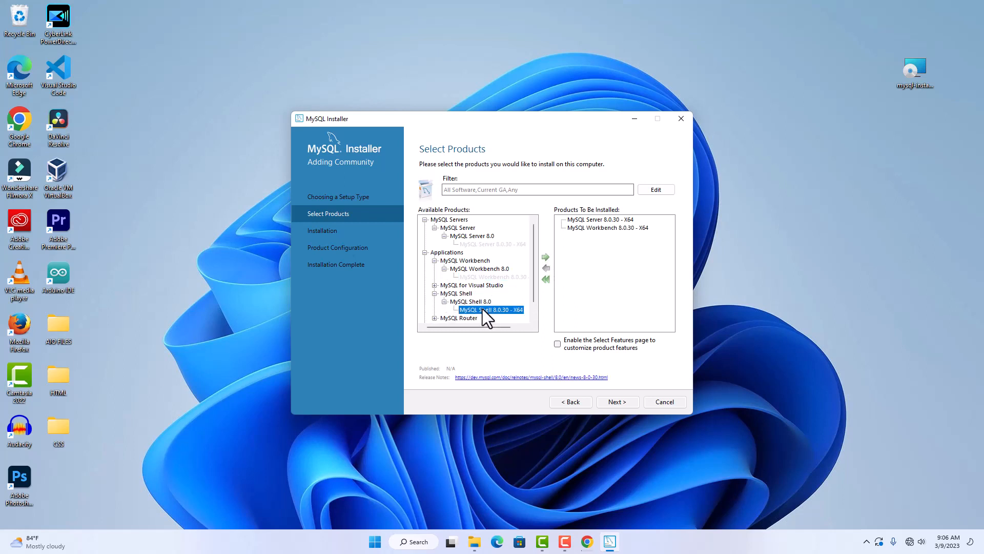
left_click(546, 258)
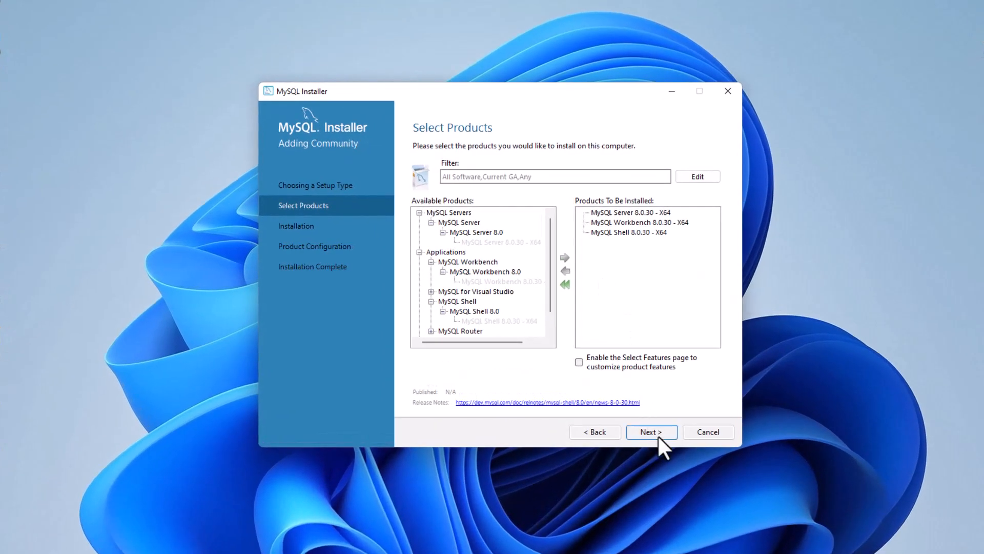
- Install the selected MySQL Server, Workbench and Shell products and continue to product configuration
left_click(653, 431)
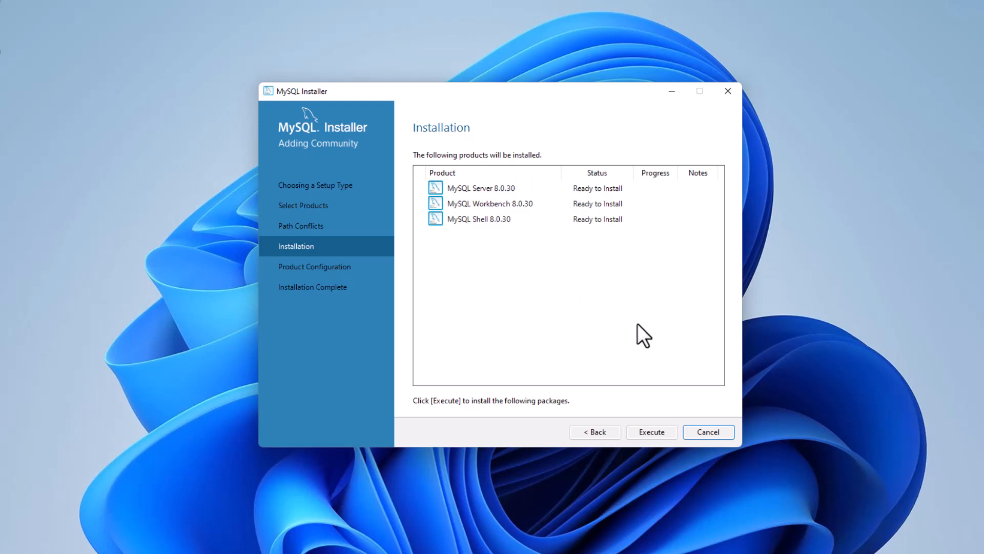
left_click(655, 430)
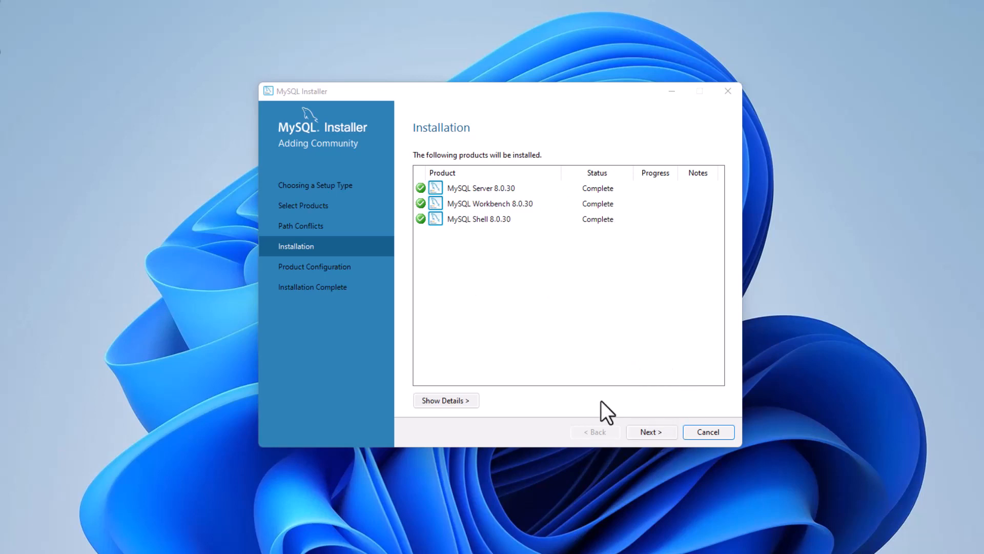
left_click(651, 436)
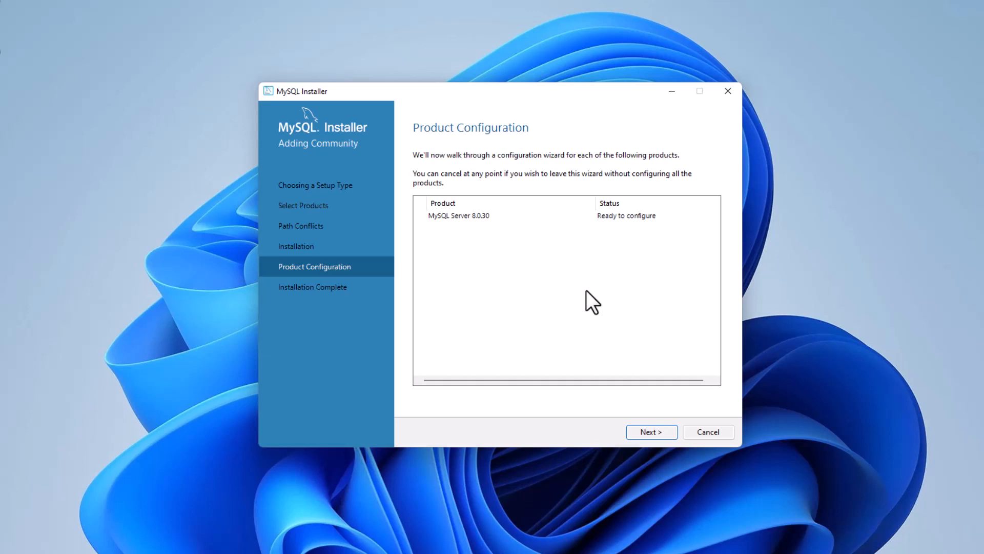
- Accept the Development Computer type and default networking settings for MySQL Server, and enter and check the current root password
left_click(651, 435)
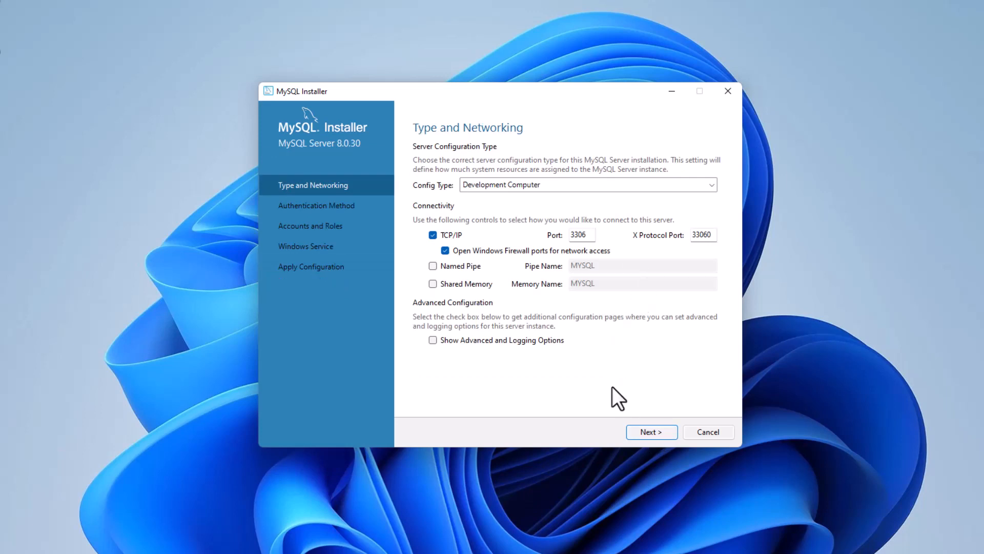
left_click(652, 432)
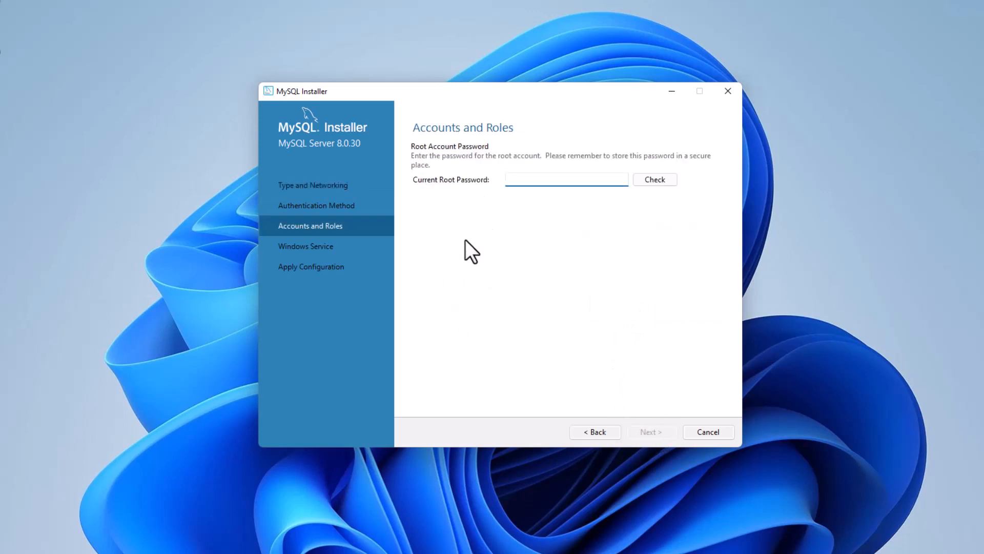
type("••••••••")
left_click(658, 179)
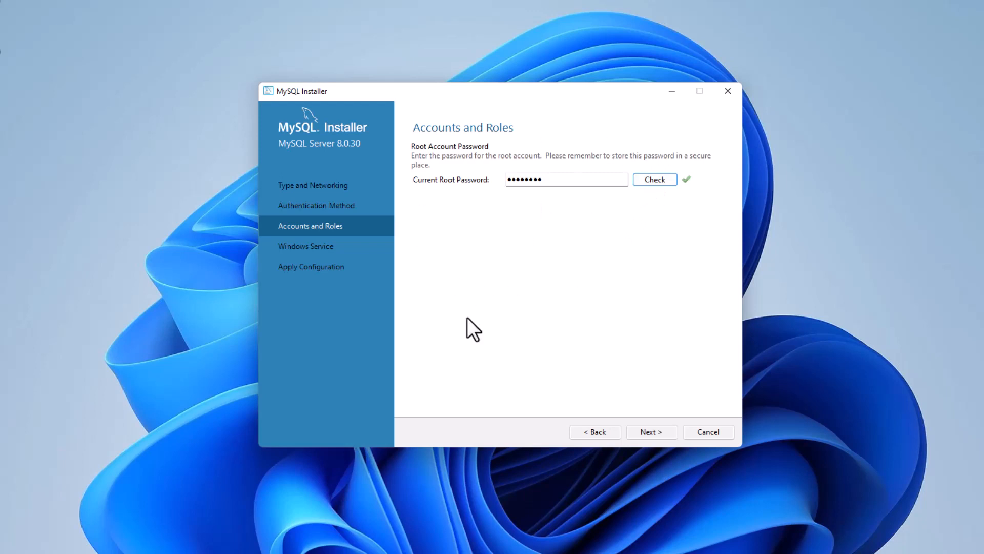
left_click(650, 432)
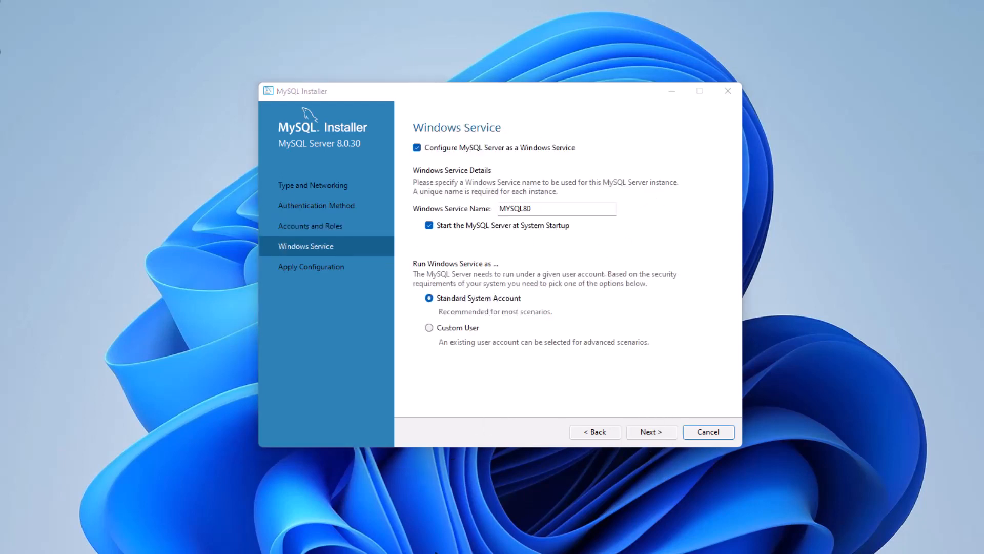
- Keep the default Windows service settings with the name MYSQL80 and apply the MySQL Server configuration
left_click(652, 431)
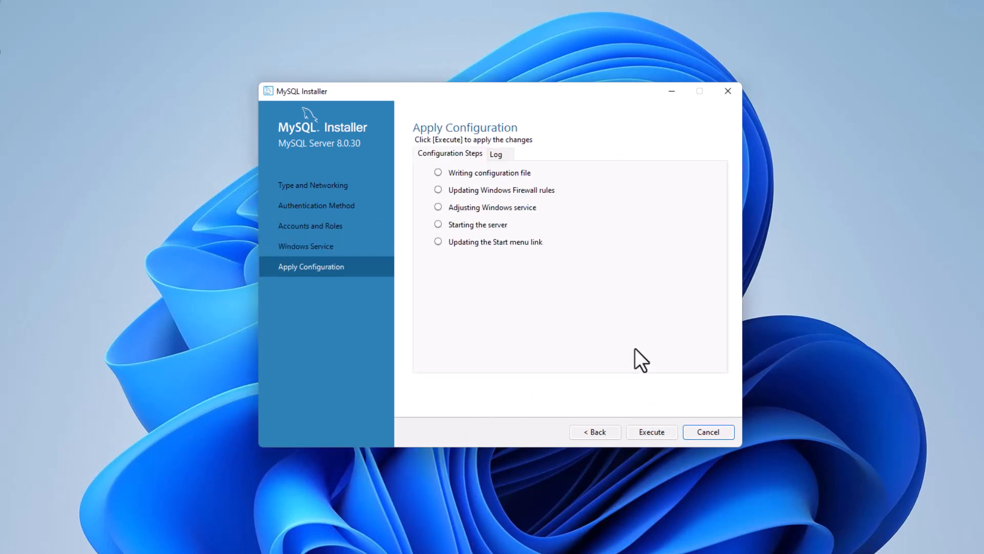
left_click(661, 432)
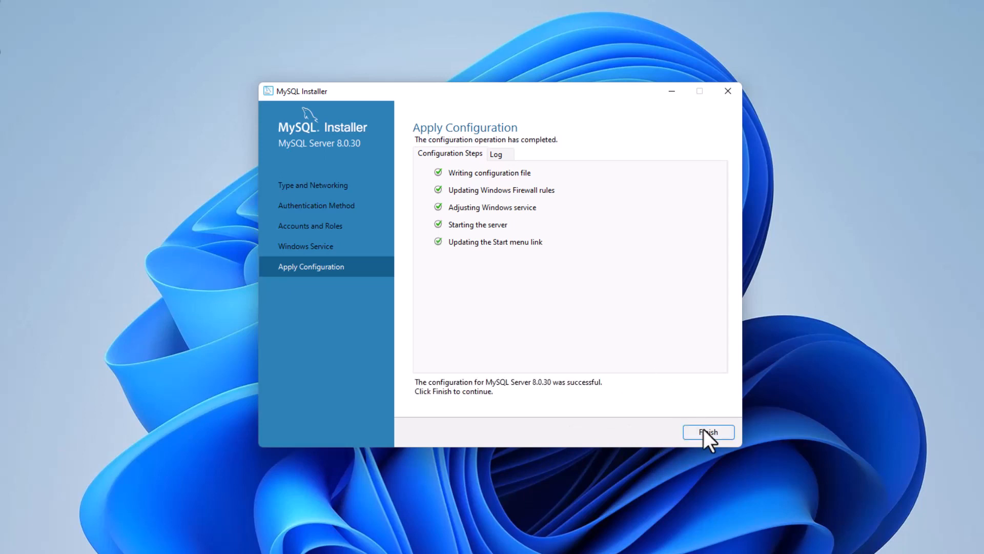
left_click(704, 431)
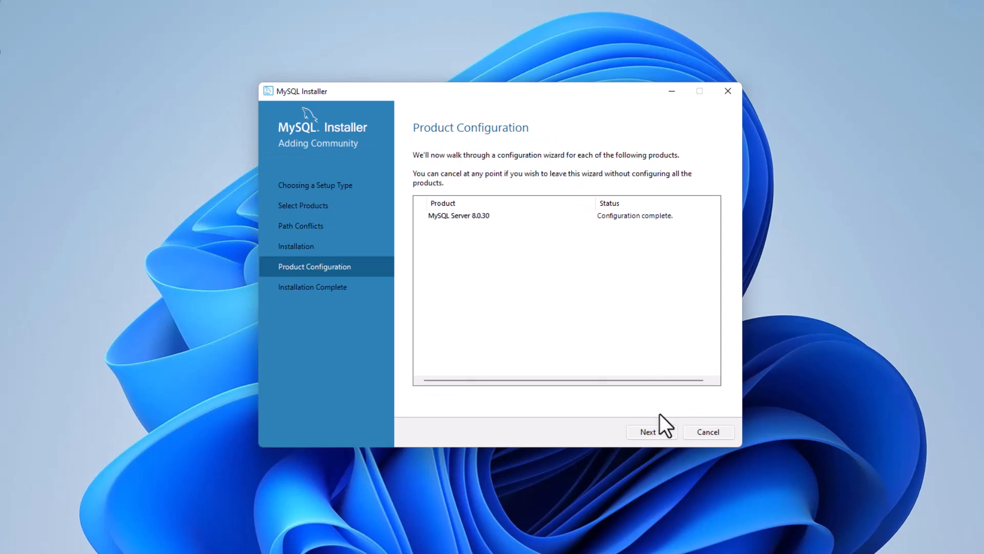
- Finish the setup with MySQL Workbench and MySQL Shell set to start, and minimize the Shell window
left_click(655, 431)
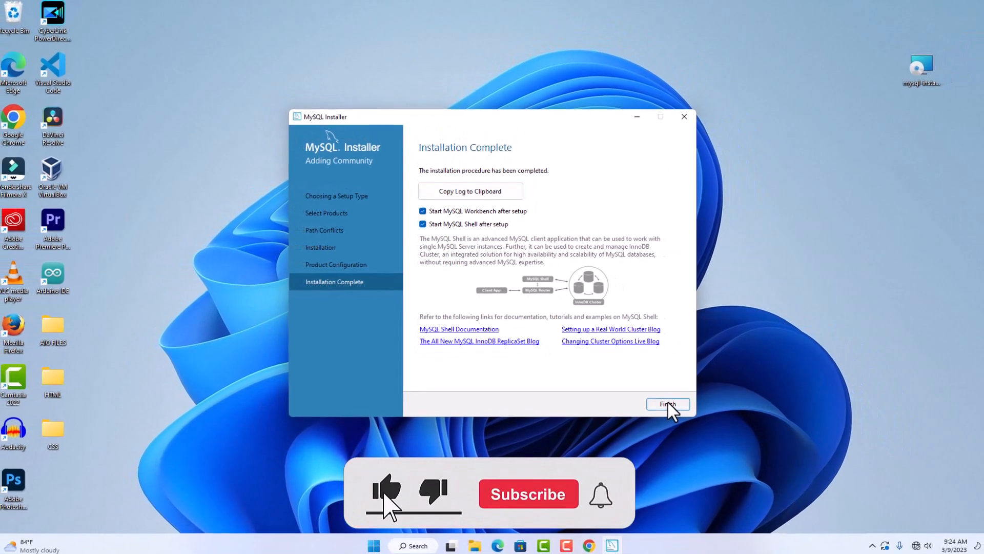
left_click(671, 407)
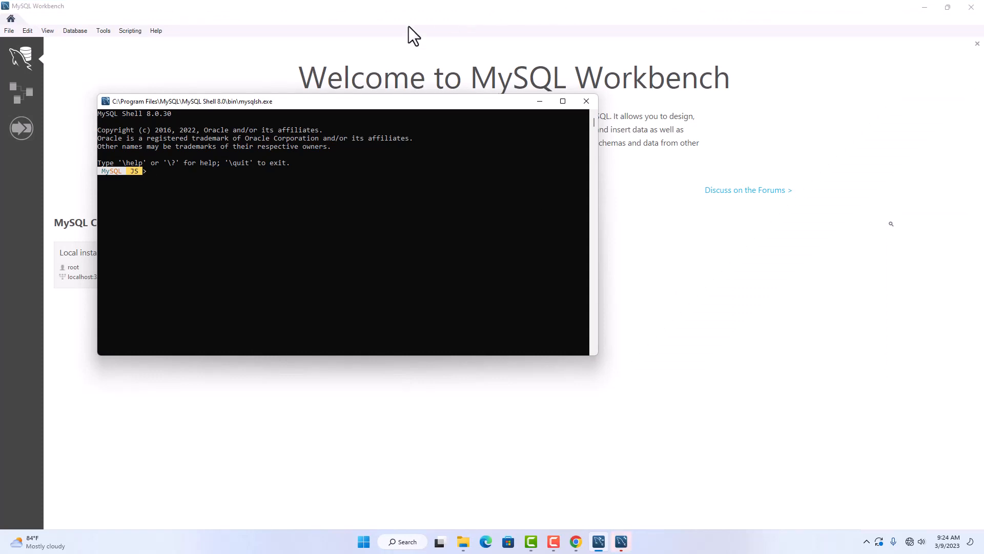
left_click_drag(361, 103, 543, 217)
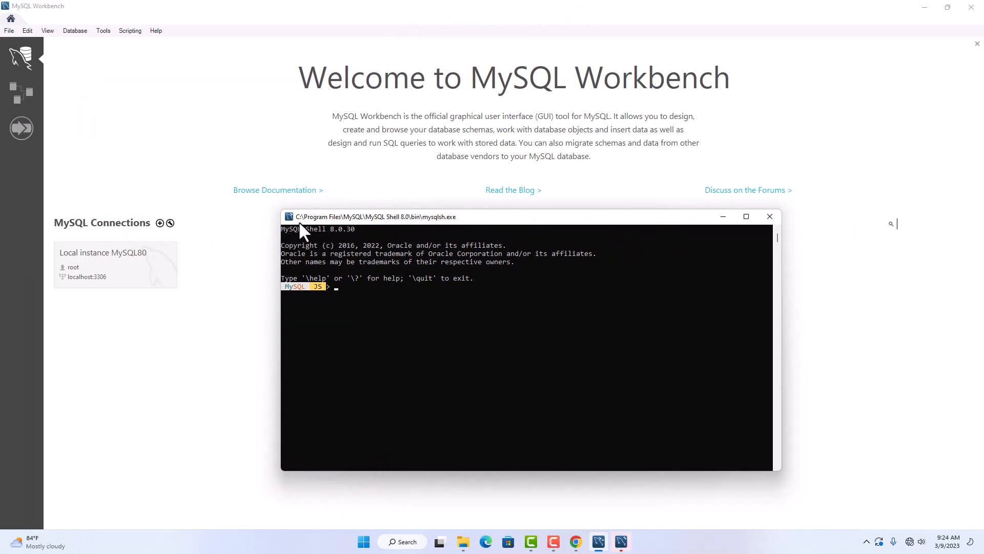
left_click(724, 217)
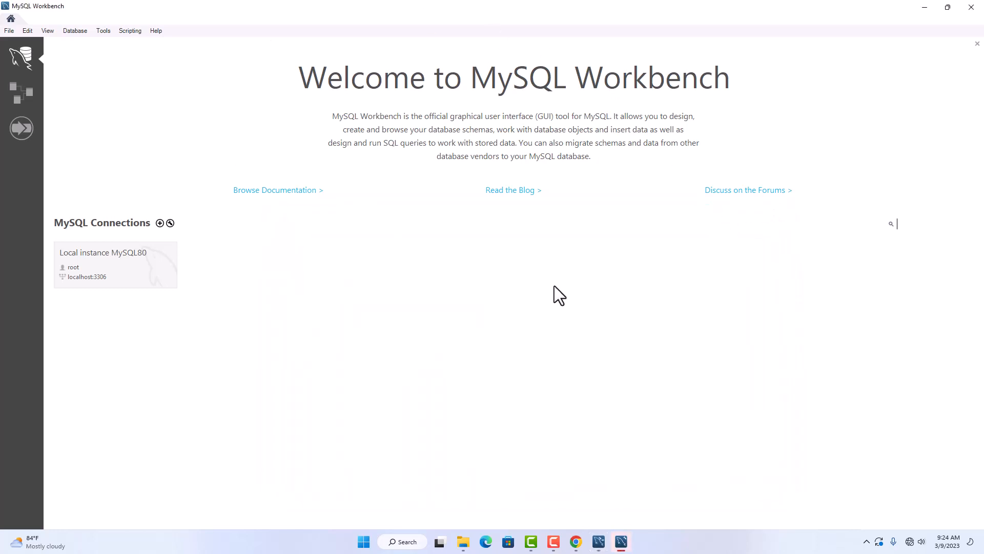